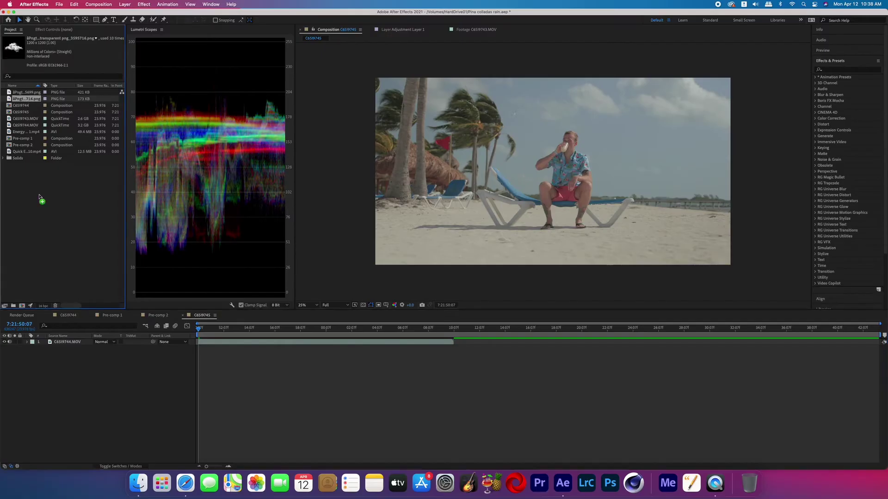
Drop the cloud PNG over the beach footage and duplicate the cloud layer twice.
left_click_drag(55, 332, 59, 342)
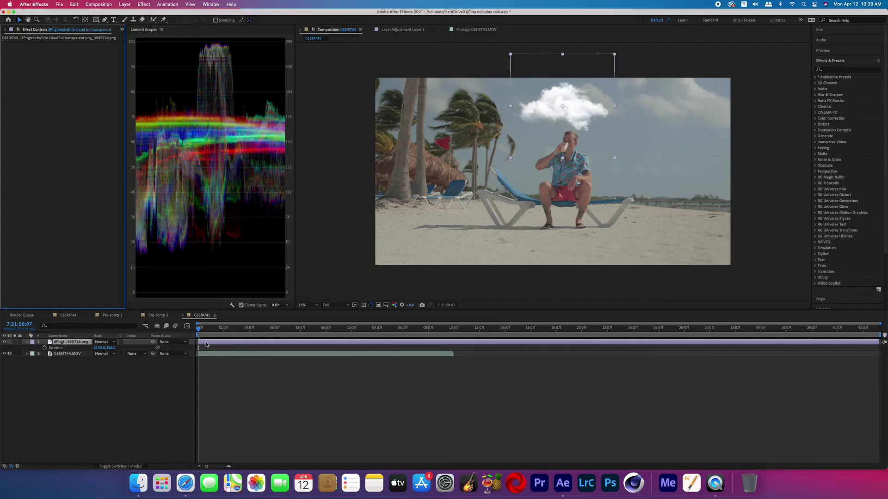
key("super+d")
key("super+d")
key("super+d")
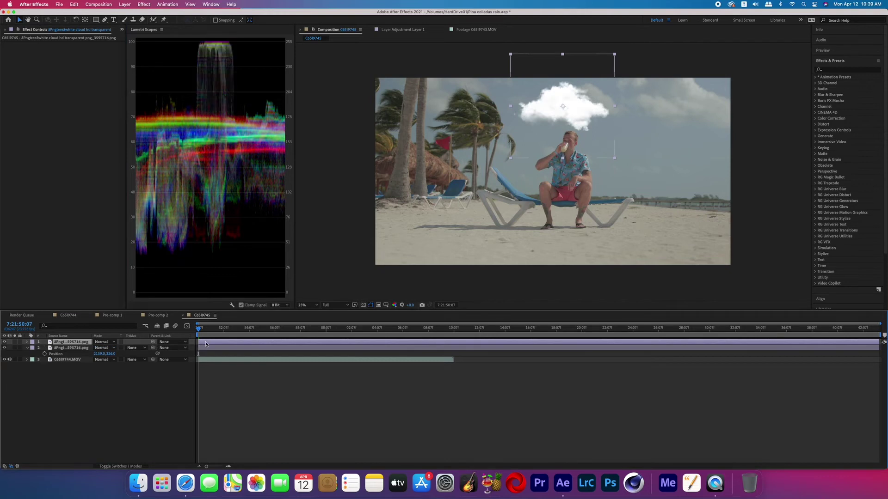
key("super+d")
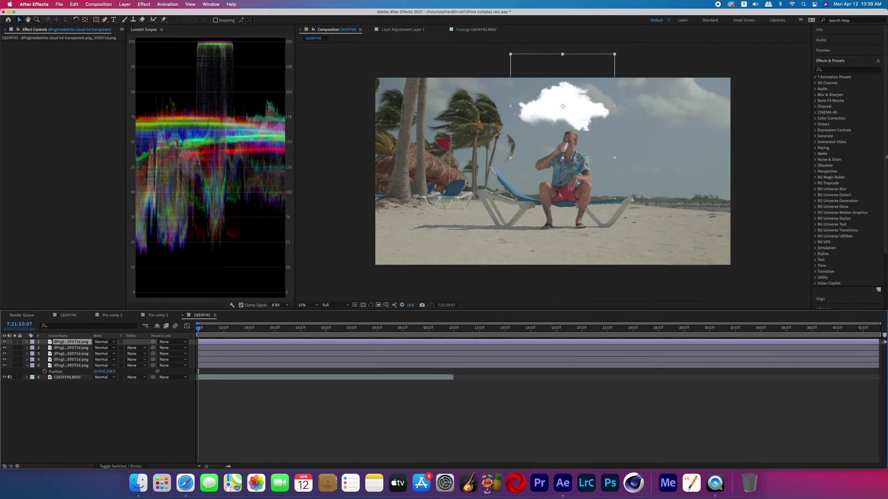
Apply the Tint effect to the top cloud layer.
left_click(845, 70)
type("tint")
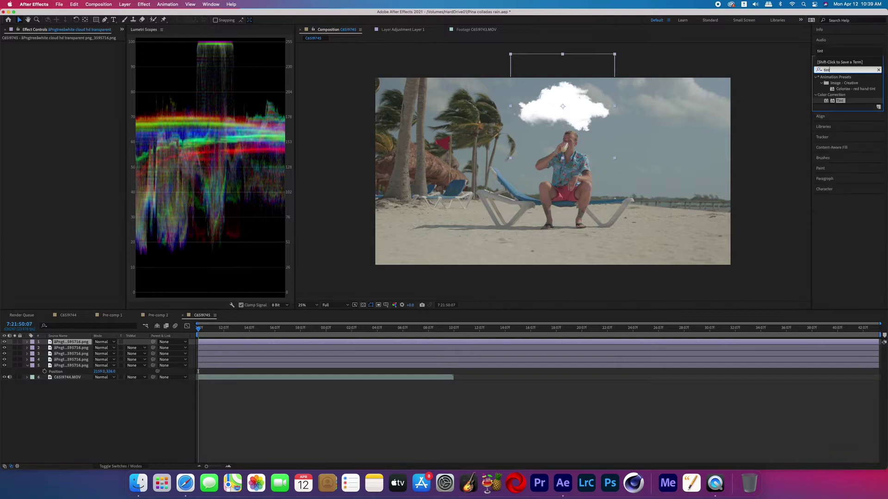
left_click_drag(840, 100, 219, 346)
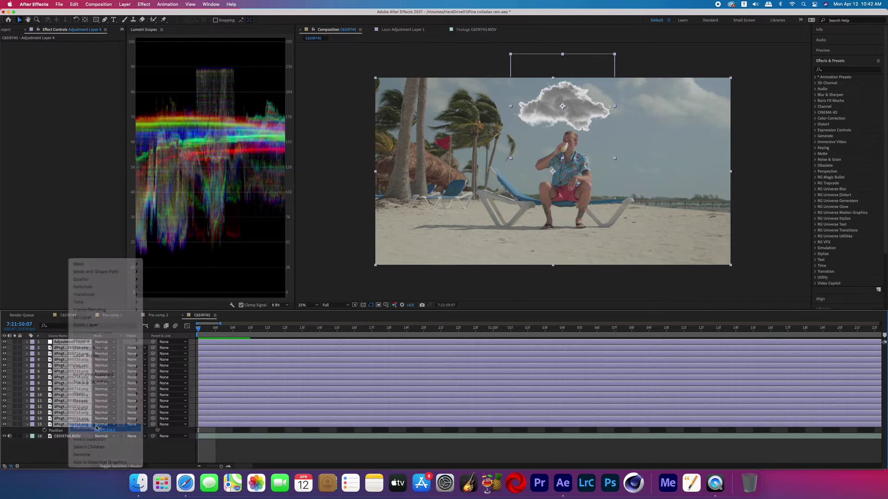
Confirm the pre-compose, open Pre-comp 3, and apply Lumetri Color to its adjustment layer.
left_click(487, 287)
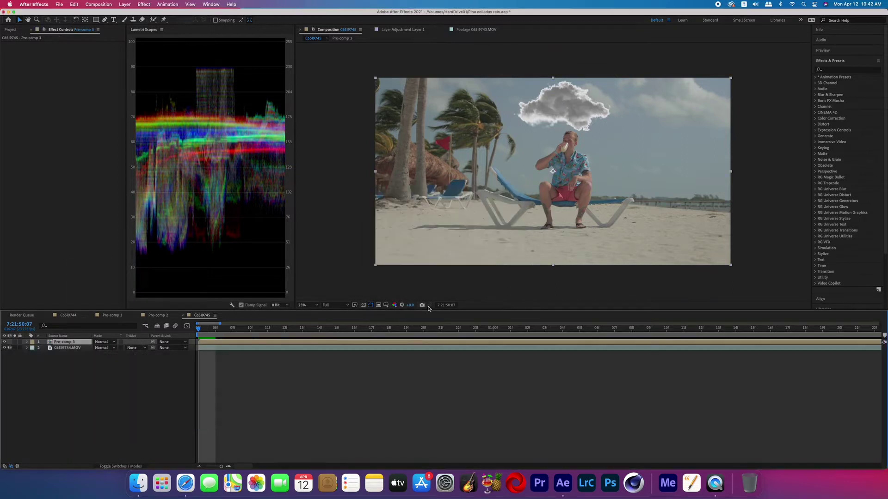
double_click(237, 341)
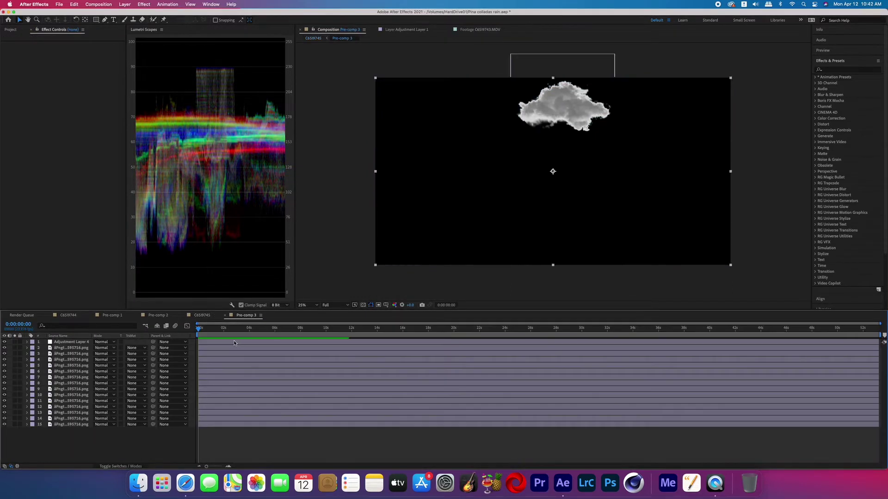
left_click(849, 70)
type("lume")
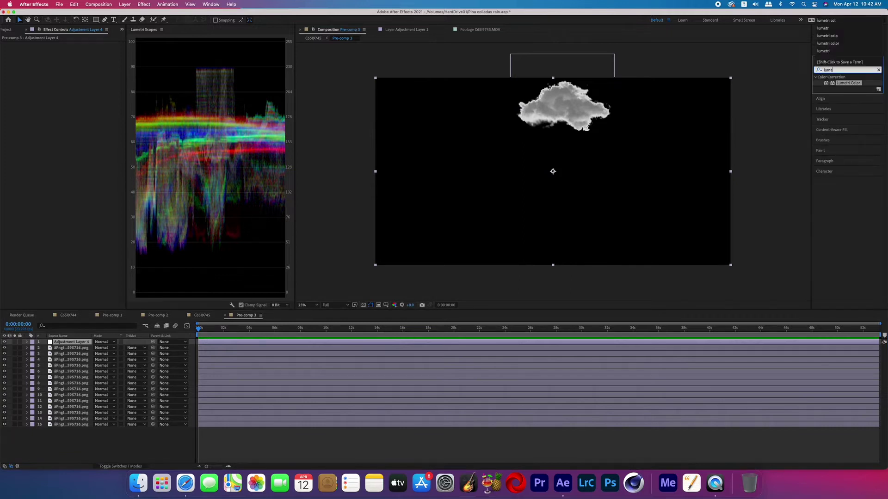
double_click(850, 83)
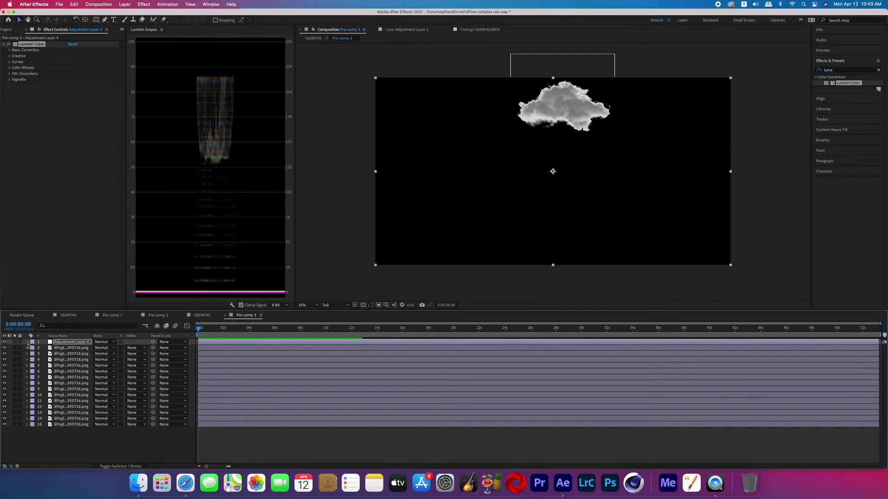
left_click(27, 342)
Expand Lumetri Color's Basic Correction Tone controls and set a first Exposure keyframe.
left_click(33, 347)
left_click(38, 354)
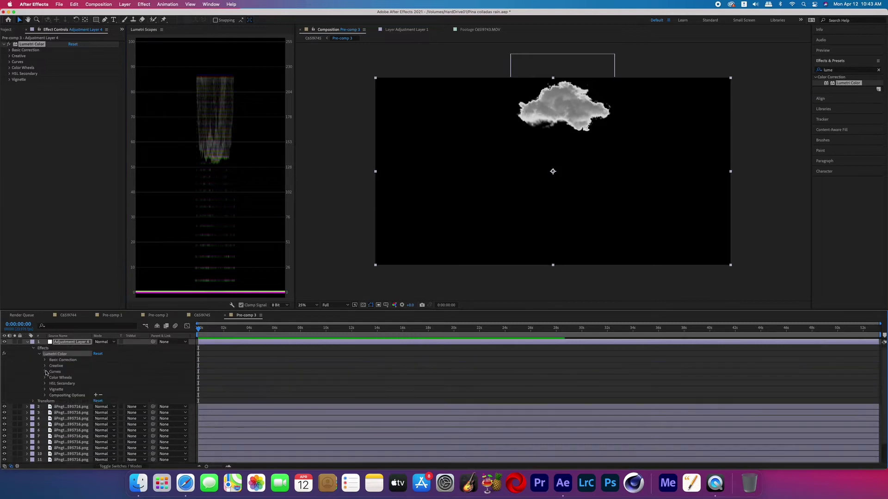
left_click(45, 361)
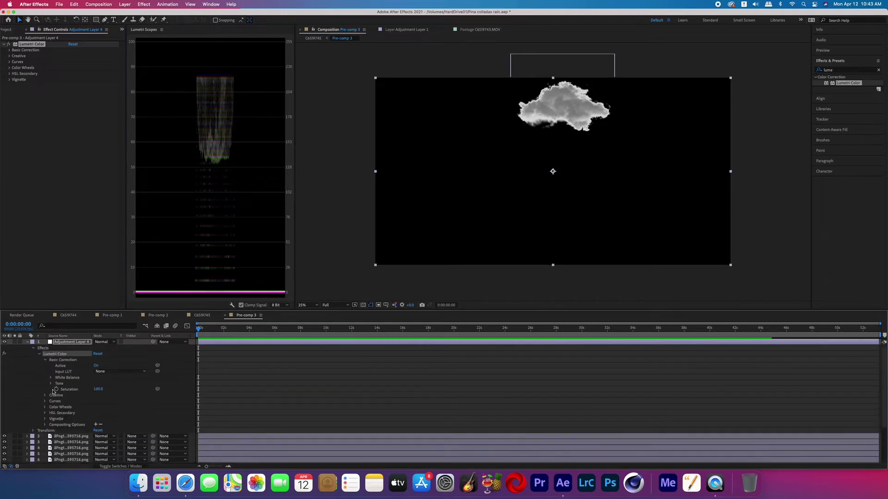
left_click(50, 384)
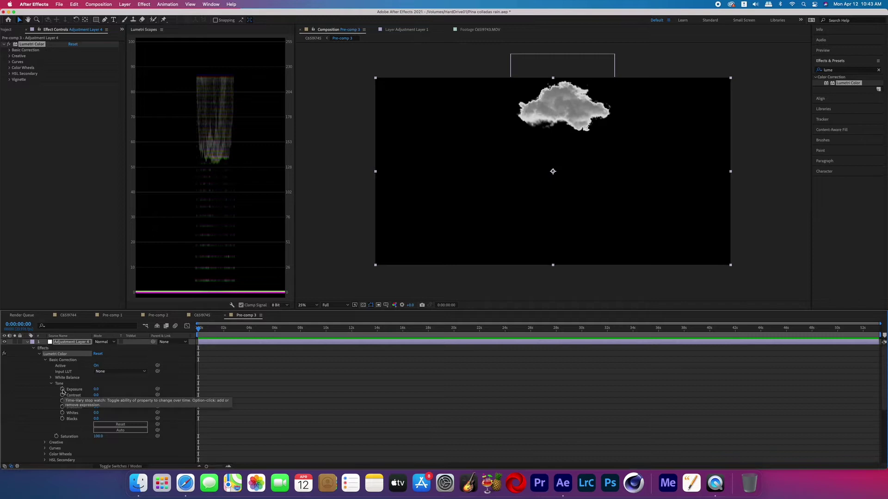
left_click(62, 390)
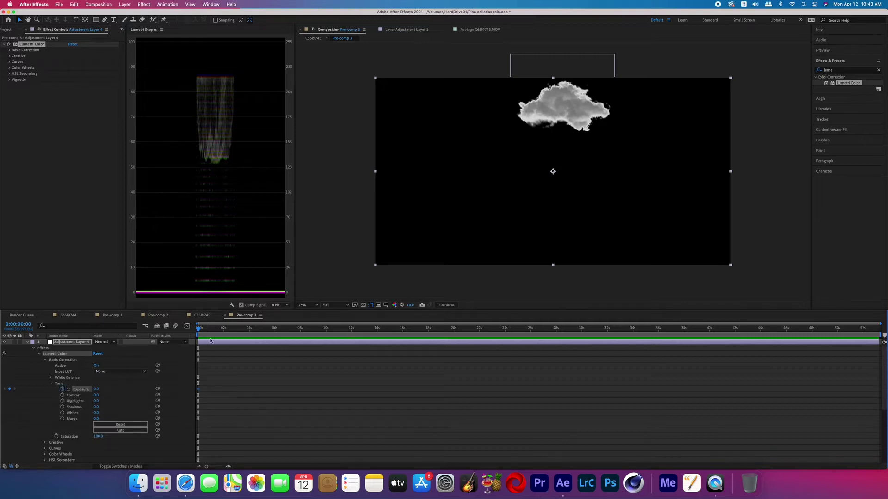
Zoom the timeline to frames and keyframe Exposure 2.0 at frame 2, 0 at frame 3.
key("Page_Down")
key("Home")
left_click_drag(208, 468, 221, 467)
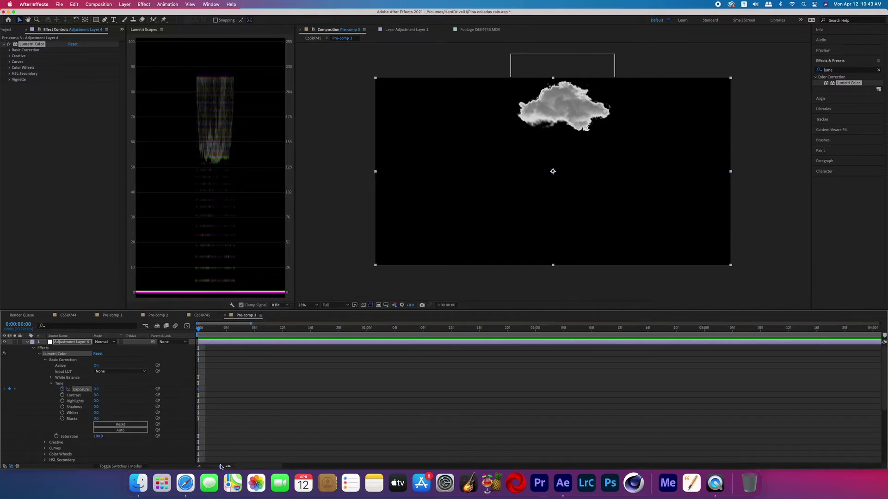
key("Page_Down")
key("Page_Down")
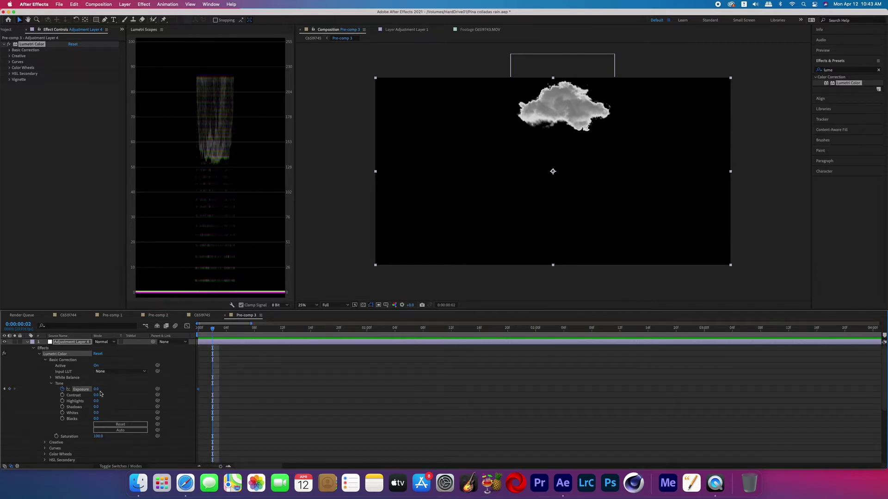
type("2")
key("Return")
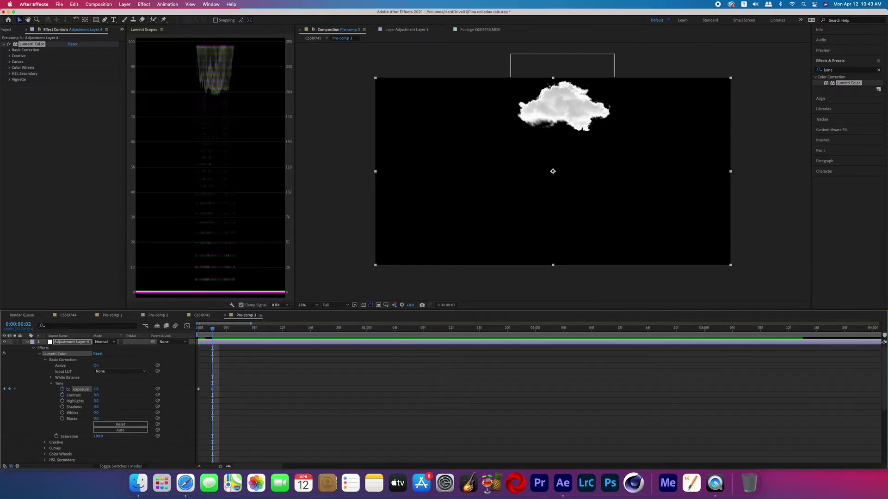
key("Page_Down")
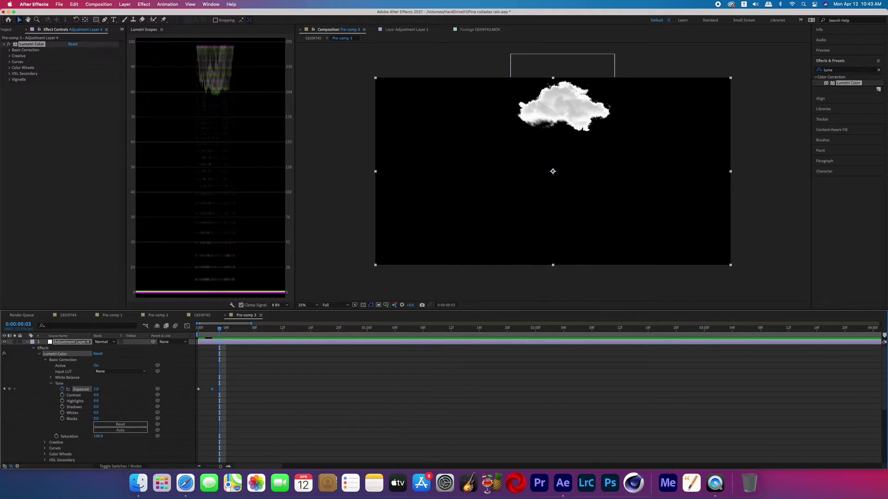
key("Return")
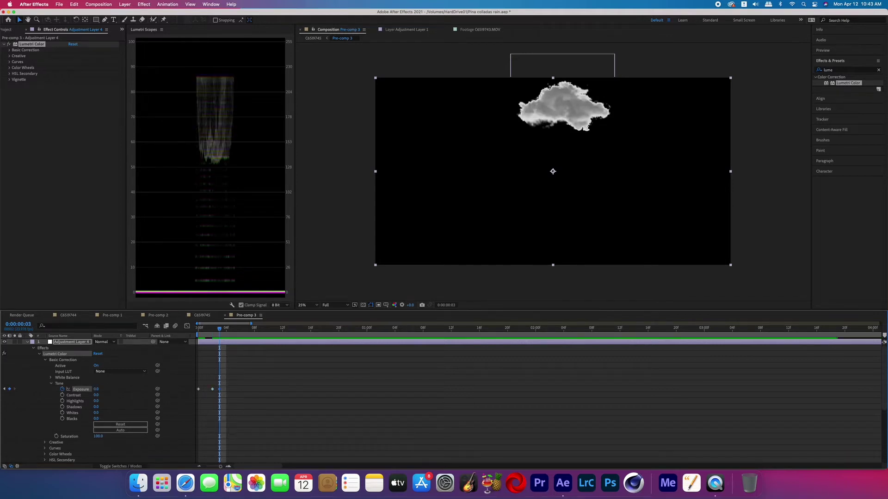
Keyframe Exposure at frame 5, 1.3 at frame 6, 0 at 7, 2.0 at 8, 0 at 11.
key("Page_Down")
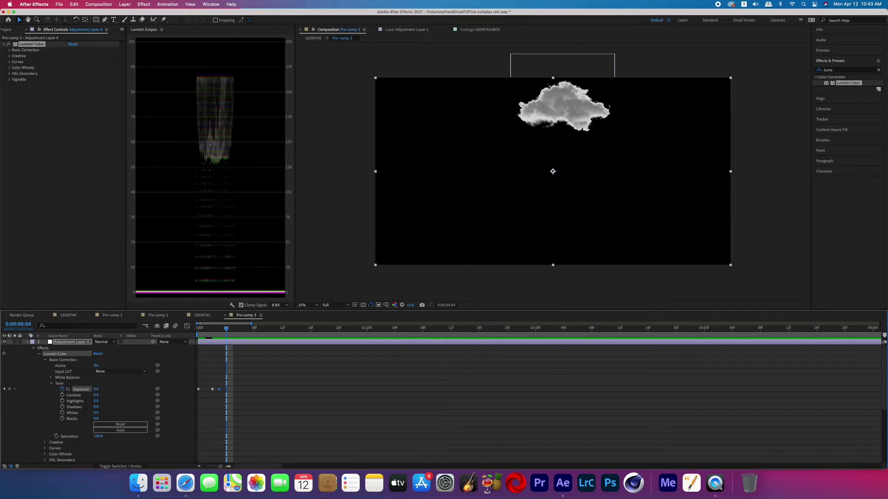
key("Page_Down")
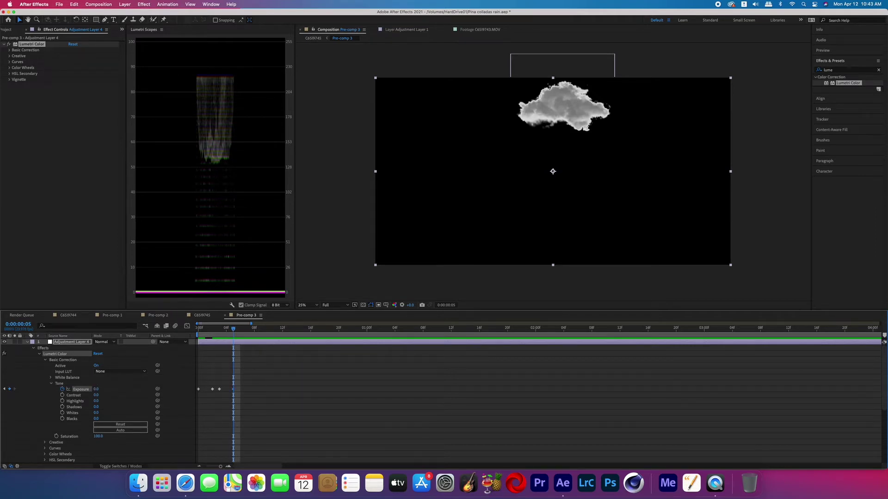
left_click(10, 390)
key("Page_Down")
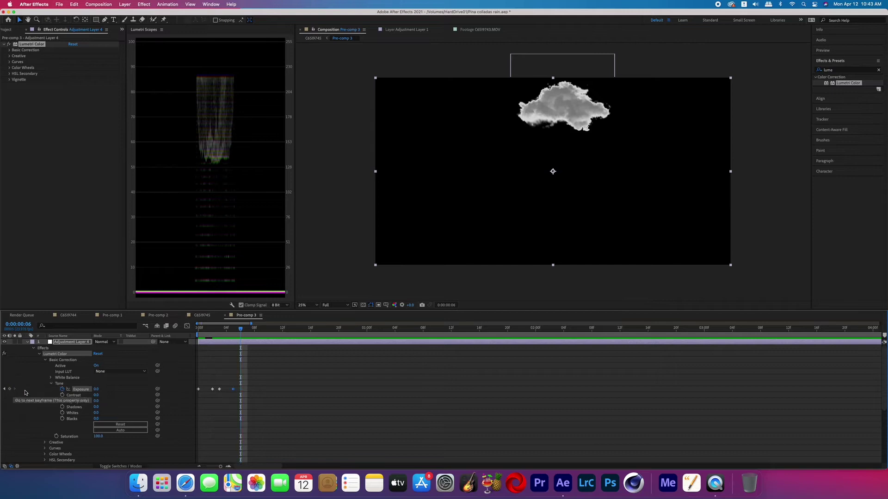
type(".3")
key("Return")
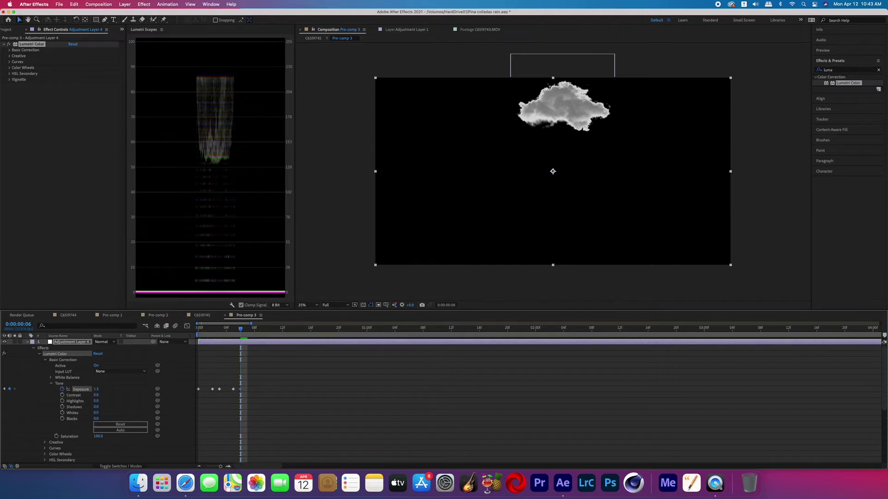
key("Page_Down")
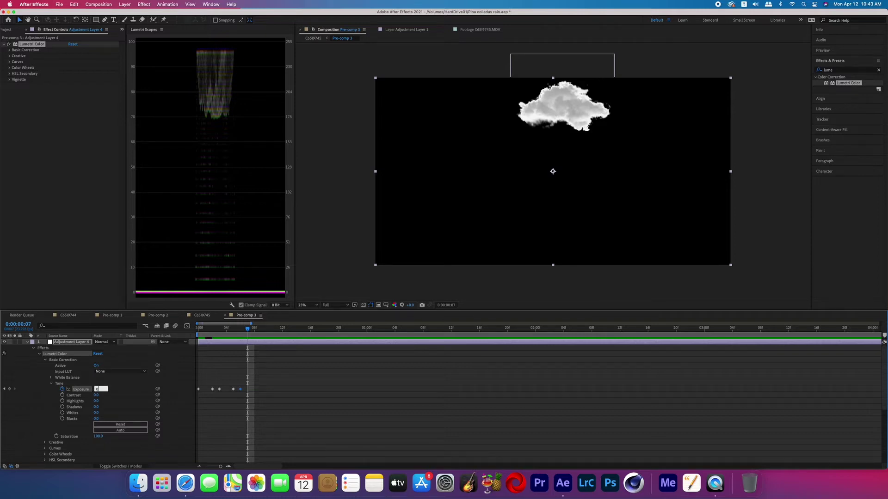
key("Return")
key("Page_Down")
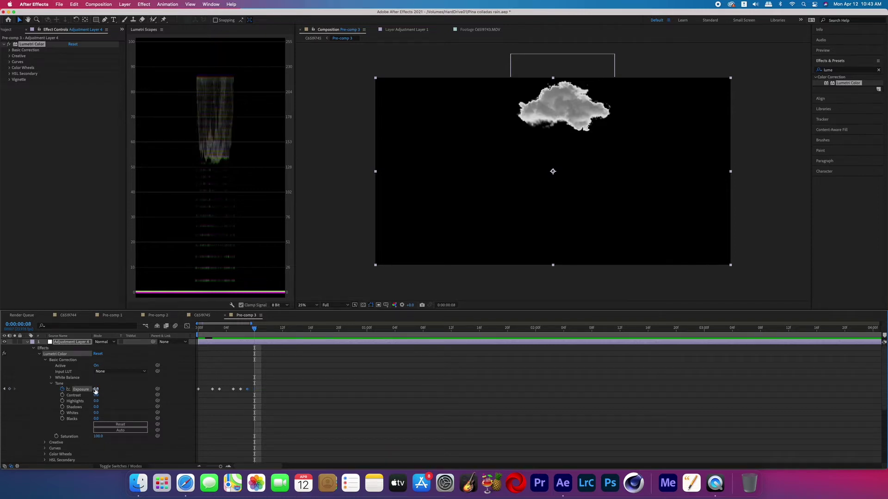
key("Return")
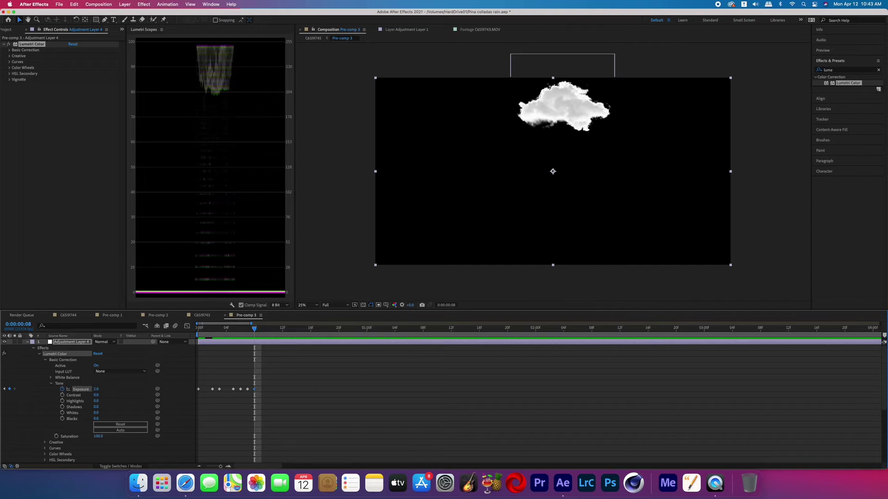
key("Page_Down")
key("Page_Down")
key("Page_Down")
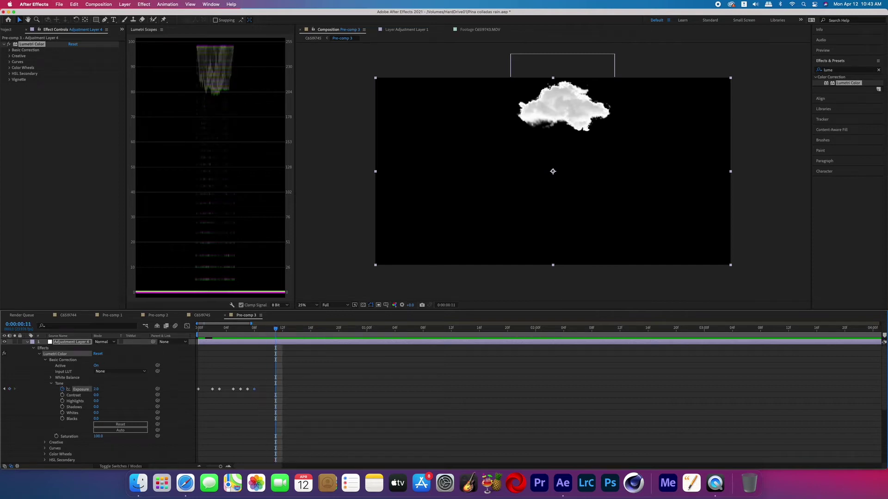
key("Return")
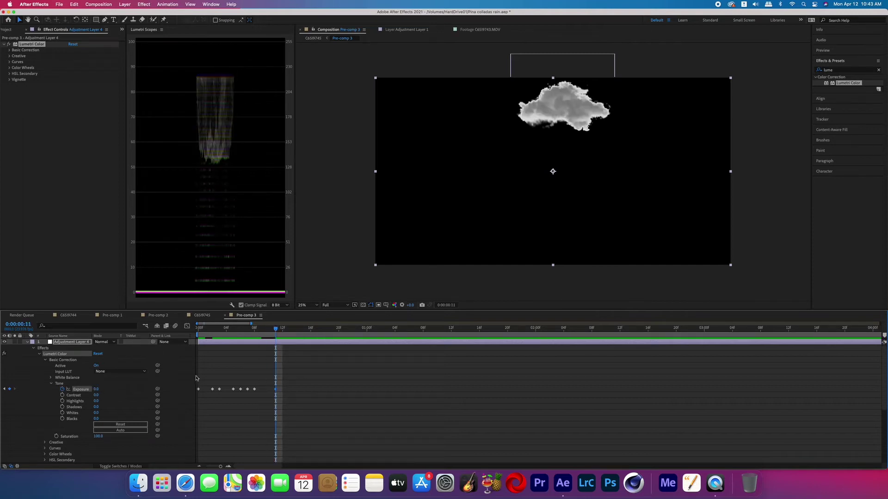
Preview the flashes, select all Exposure keyframes, and move to about one second in.
left_click_drag(270, 330, 198, 330)
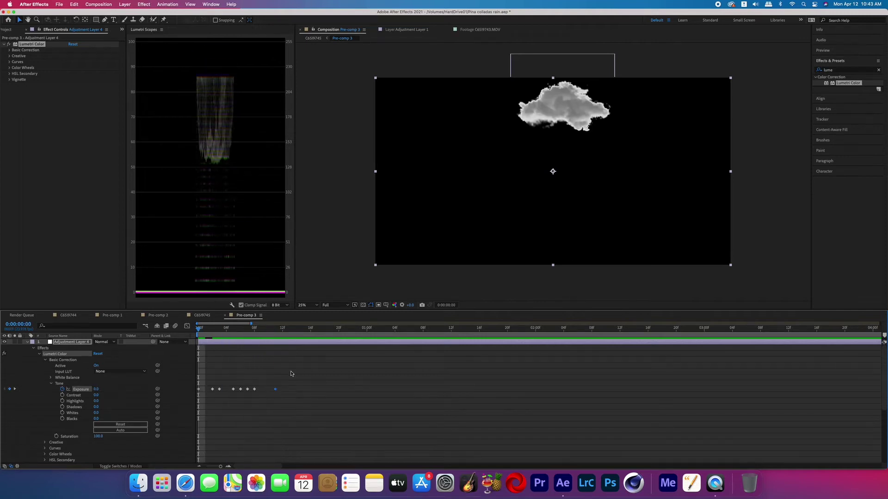
left_click(319, 387)
left_click_drag(336, 369, 187, 398)
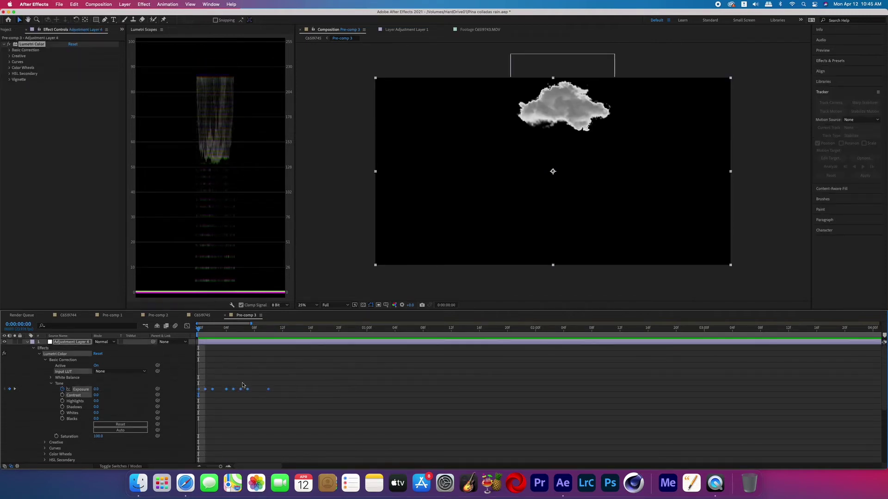
left_click(430, 330)
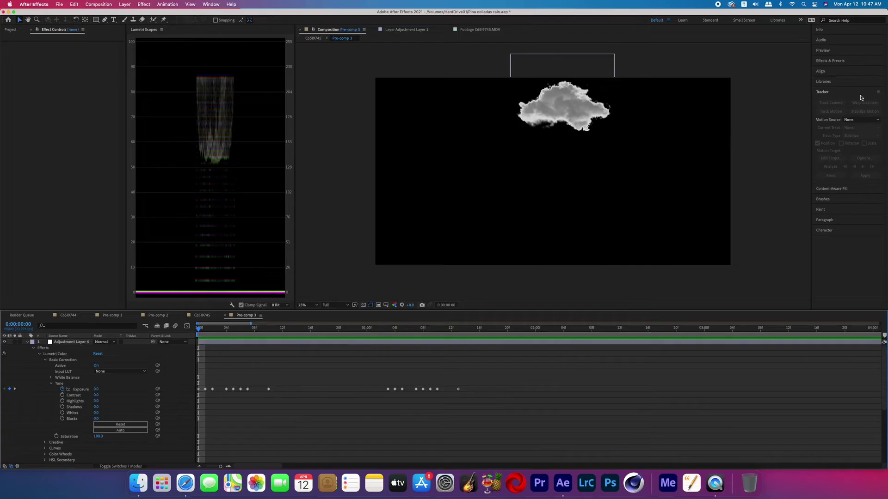
Apply Gaussian Blur to the adjustment layer and start keyframing Blurriness.
left_click(838, 60)
type("gaus")
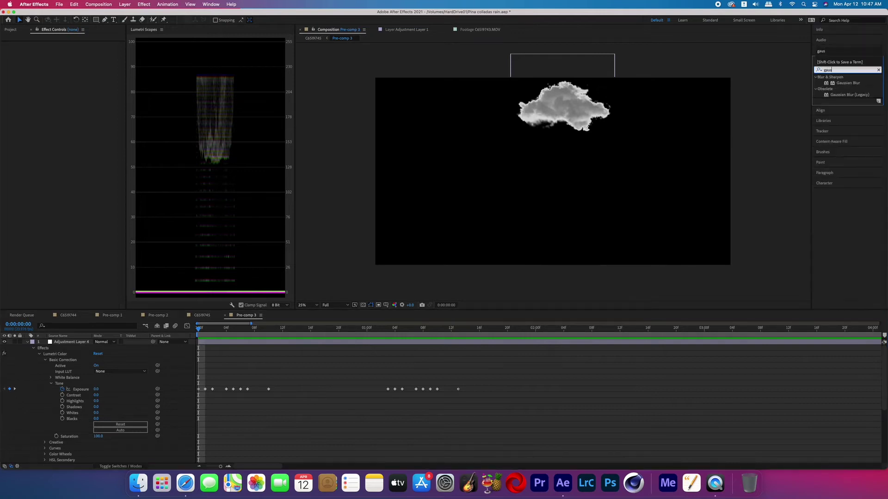
left_click_drag(864, 83, 253, 343)
scroll(92, 407, "down", 3)
left_click(41, 433)
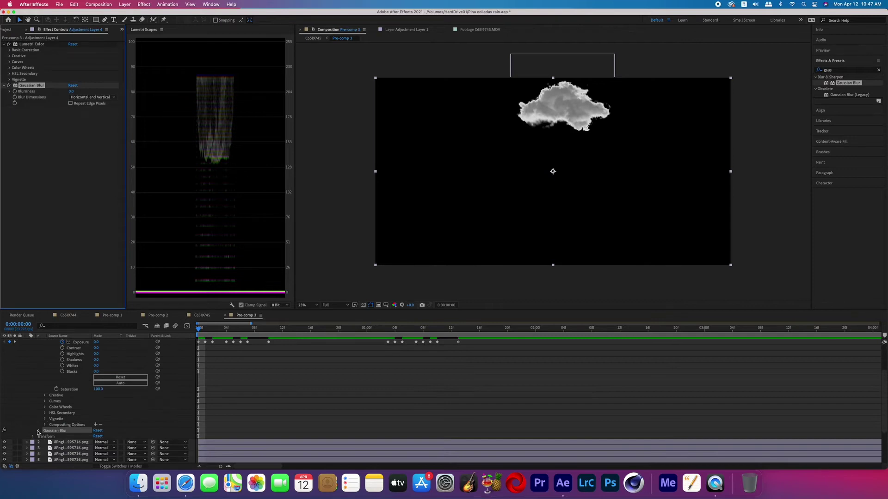
left_click(51, 437)
Keyframe Blurriness 15 at frame 1, 0 at frame 2, and 10 at frame 5.
key("Page_Down")
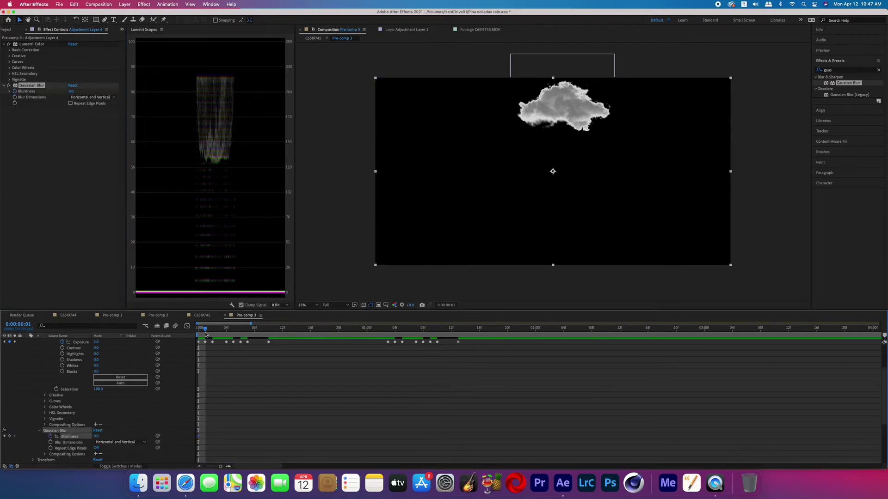
type("15")
key("Return")
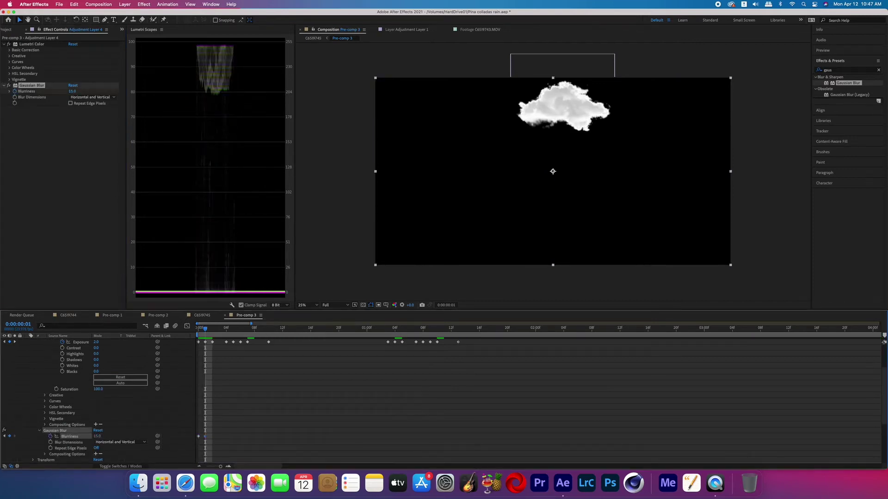
left_click(212, 331)
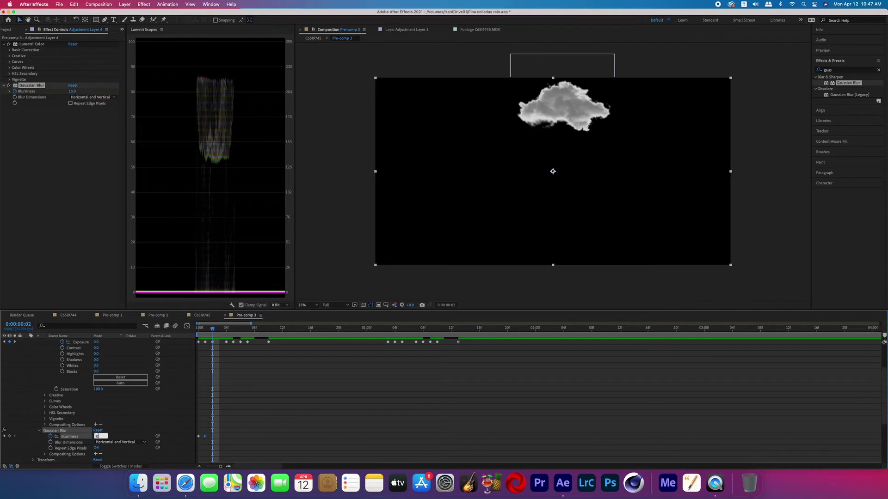
type("0")
key("Return")
key("Page_Down")
key("Page_Down")
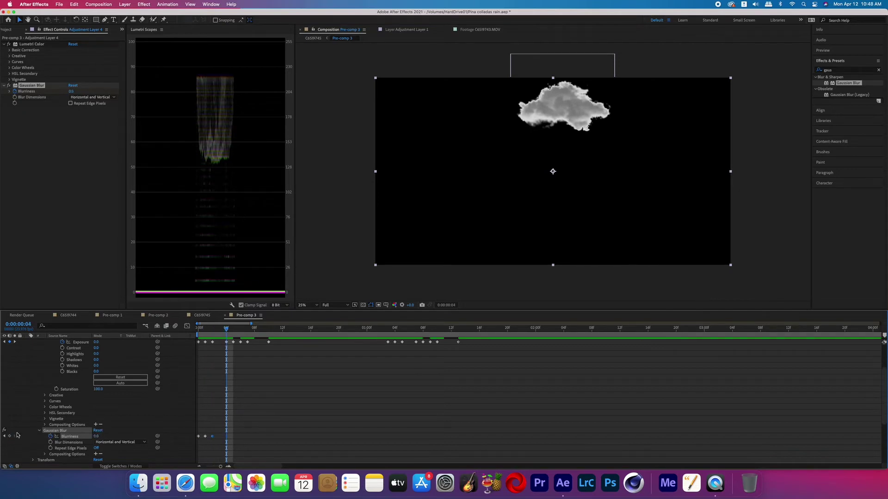
left_click(233, 329)
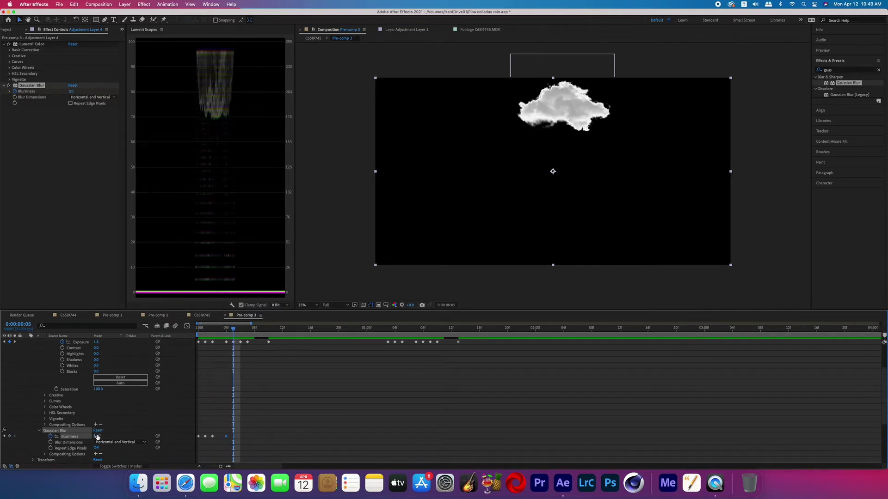
type("10")
key("Return")
Keyframe Blurriness 0 at frame 6, 15 at 7, 0 at 10, and enable Repeat Edge Pixels.
key("Page_Down")
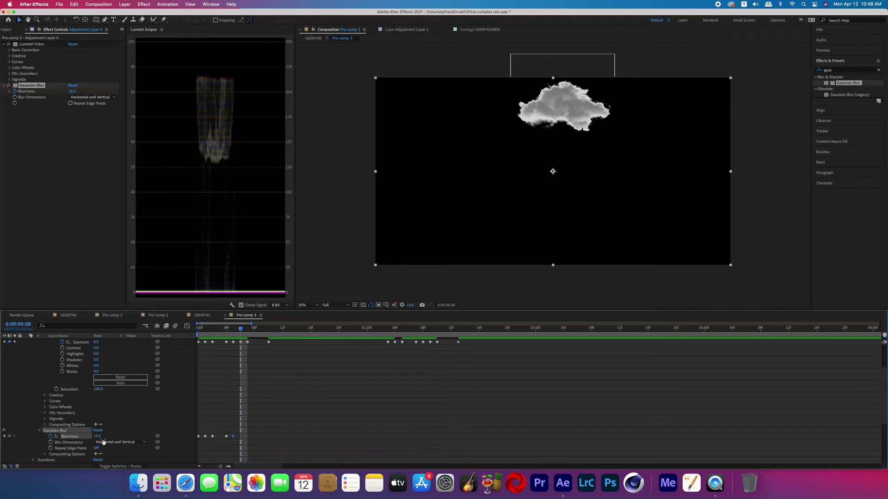
type("0")
key("Return")
key("Page_Down")
type("1")
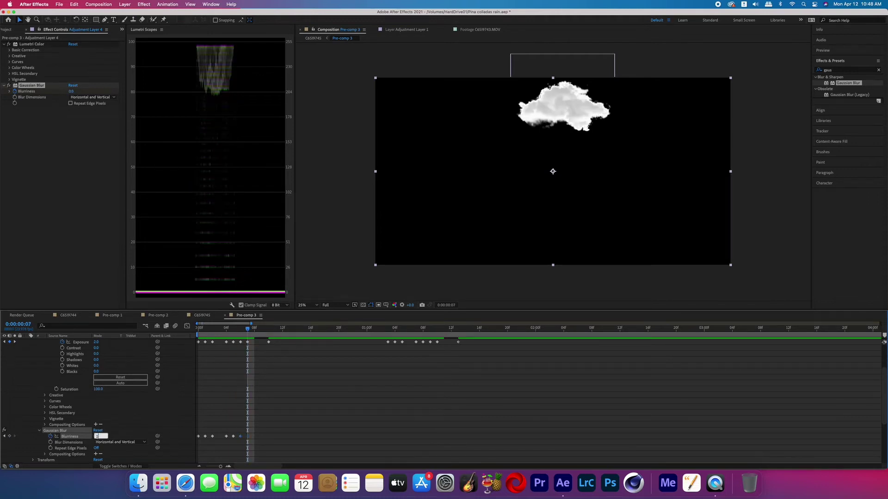
type("5")
key("Return")
left_click(269, 330)
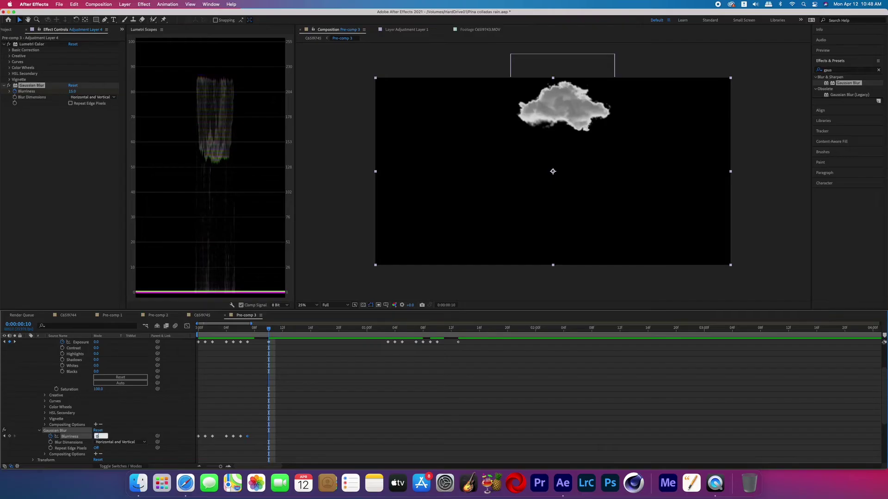
key("Return")
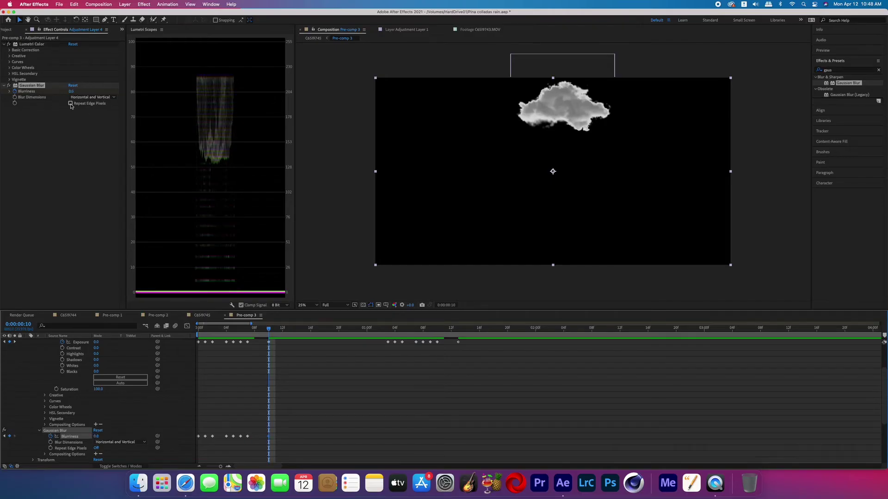
left_click(70, 103)
left_click_drag(318, 418, 188, 442)
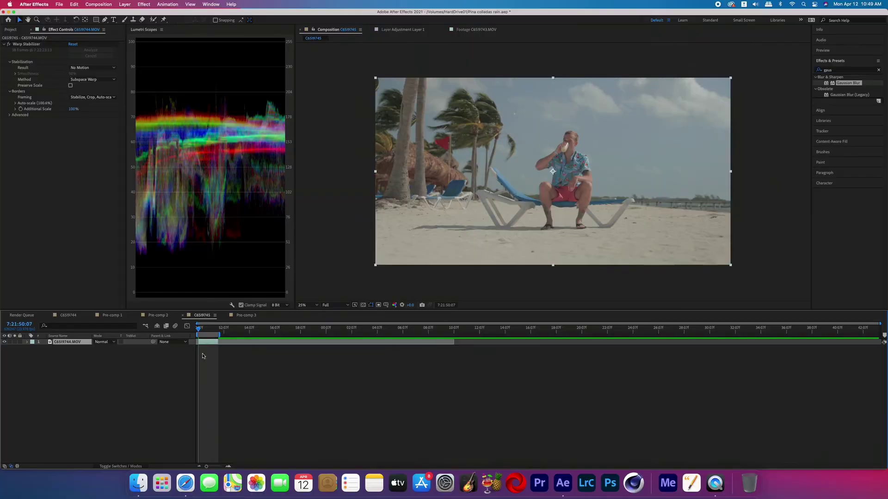
Deselect the footage layer in the beach footage composition.
left_click(96, 375)
Create a new solid layer coloured white, White Solid 1, above the footage.
right_click(68, 374)
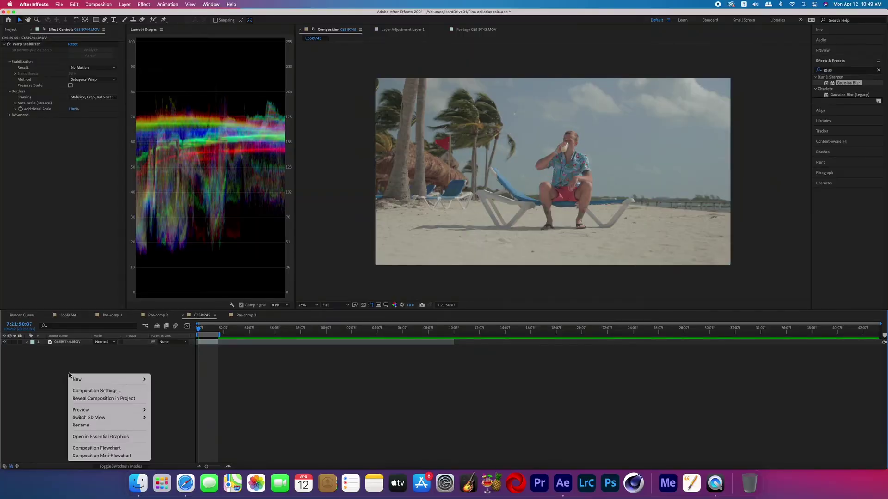
mouse_move(111, 380)
left_click(159, 399)
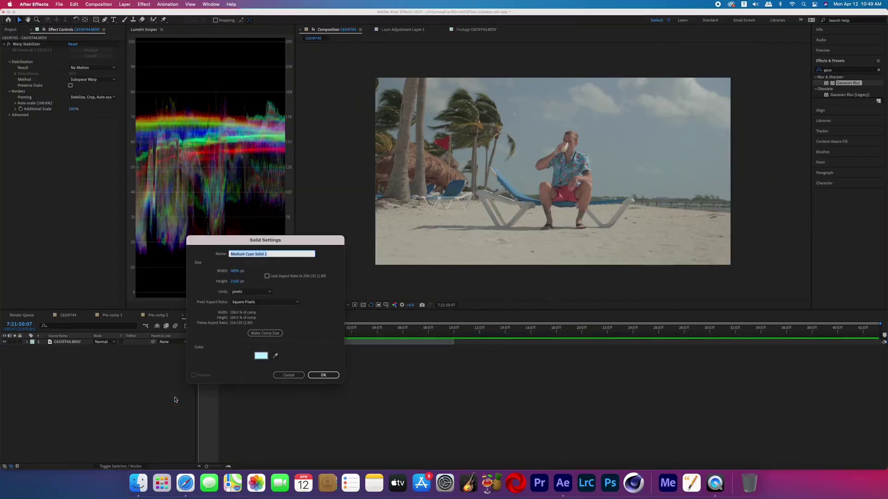
left_click(261, 355)
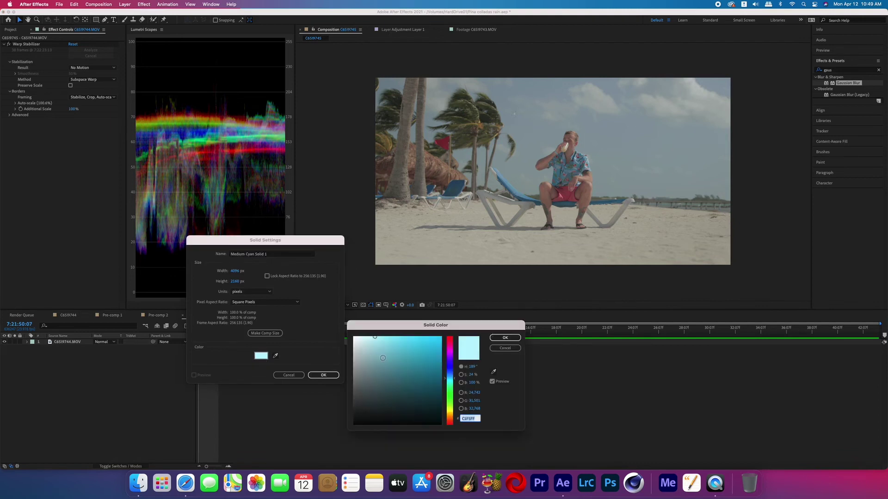
left_click(500, 339)
left_click(323, 375)
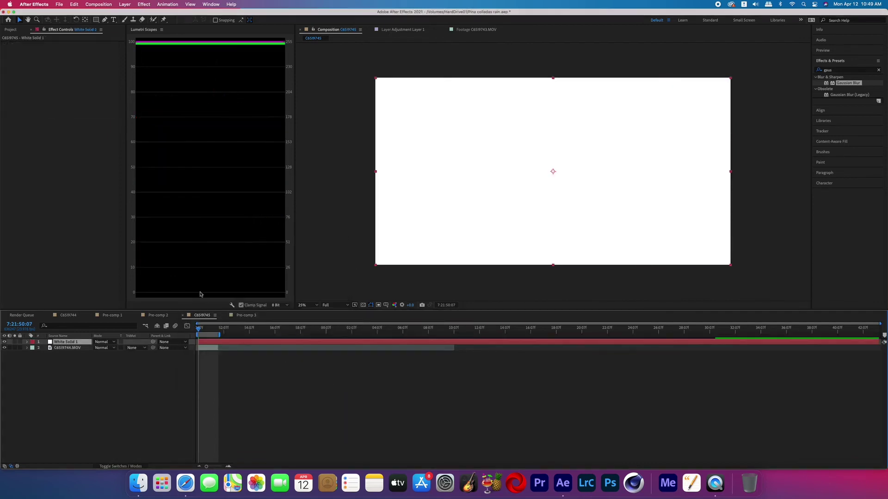
left_click(104, 367)
Lower the white solid's opacity and draw two elliptical masks over upper-right clouds.
key("t")
left_click_drag(99, 350, 63, 346)
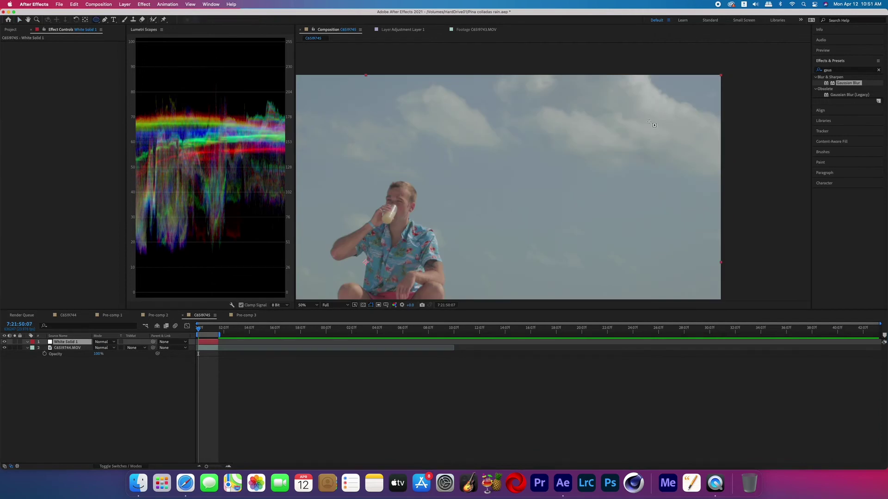
left_click_drag(646, 108, 704, 143)
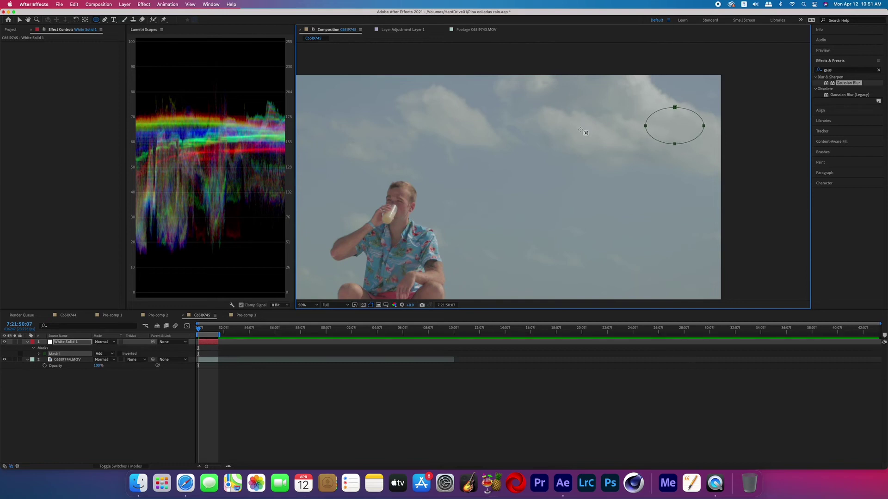
left_click_drag(575, 128, 620, 147)
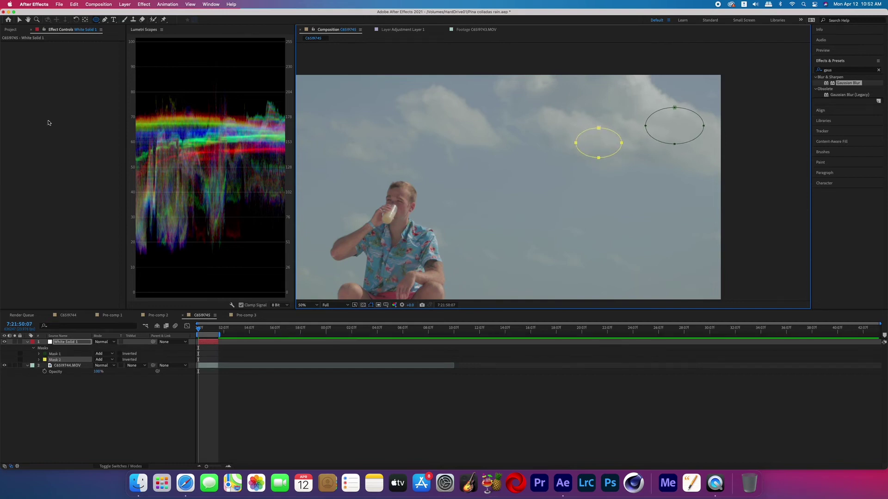
Rotate both elliptical masks with free transform to follow their clouds.
key("v")
double_click(576, 142)
left_click_drag(573, 145, 586, 132)
double_click(645, 125)
left_click_drag(700, 109, 675, 147)
key("t")
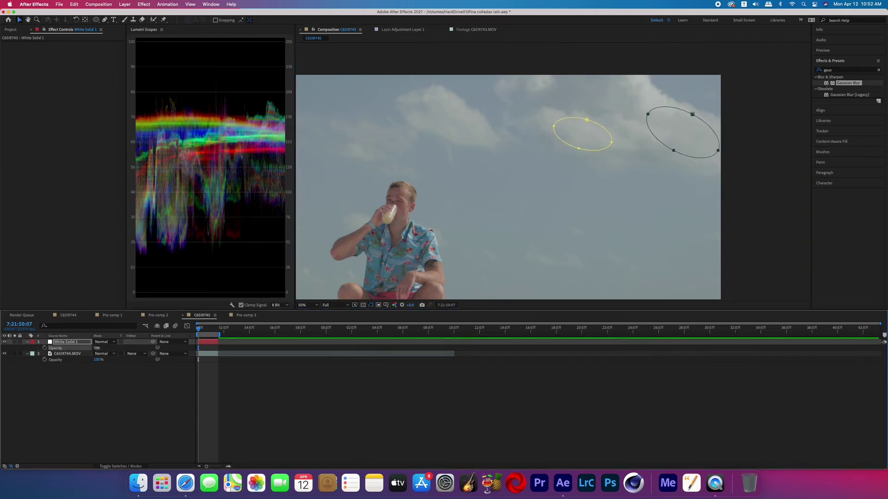
Show the mask properties and set a 130-pixel Mask Feather.
key("m")
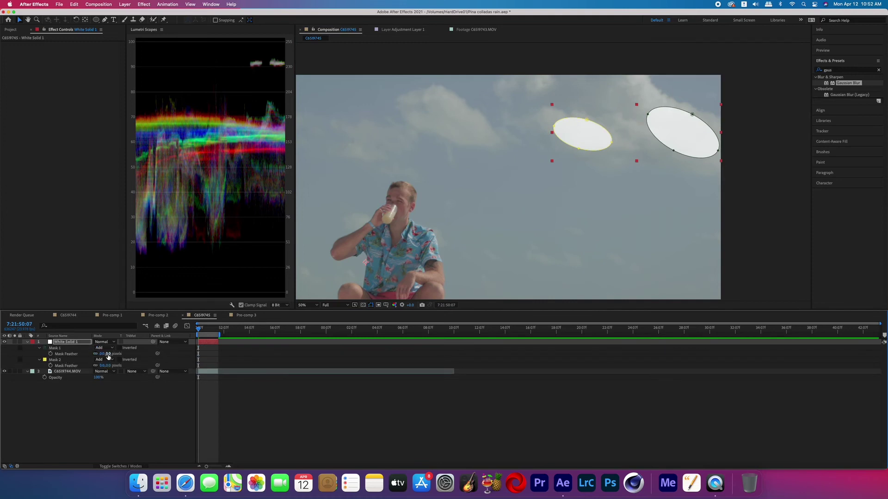
left_click_drag(108, 355, 139, 357)
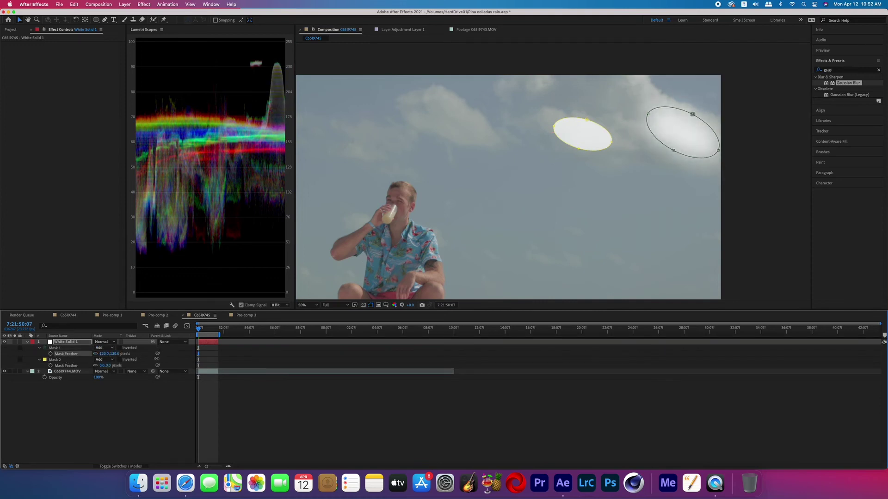
type("130")
key("Return")
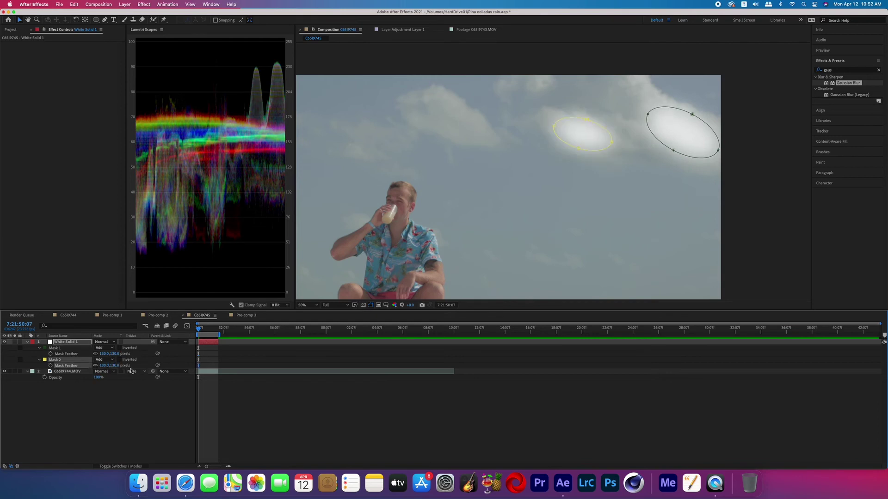
Expand the full settings of both masks.
left_click(39, 348)
left_click(39, 348)
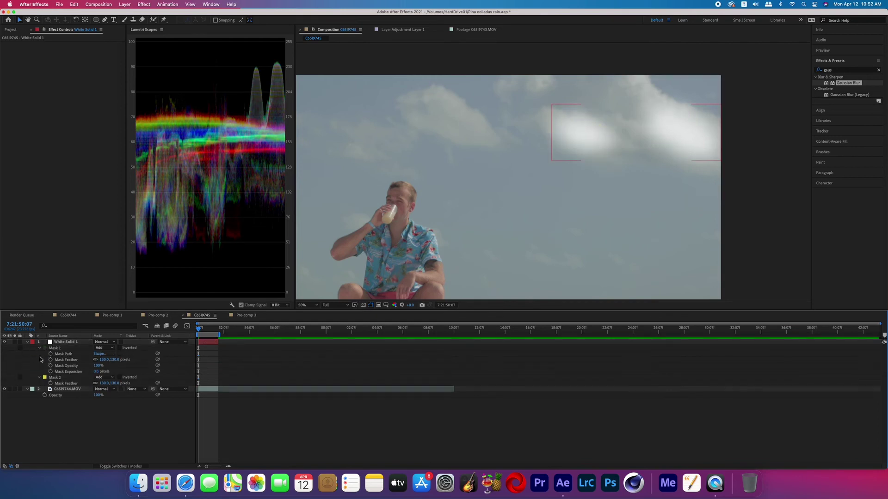
left_click(40, 377)
left_click(40, 378)
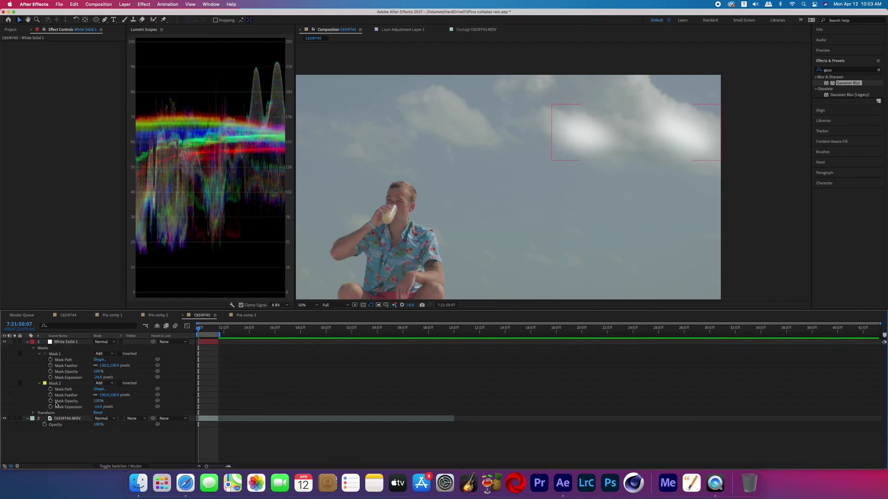
Keyframe both masks' opacity flickering between 100% and 0% frame by frame.
key("Page_Down")
left_click_drag(97, 372, 73, 373)
left_click(257, 329)
key("Page_Down")
key("Page_Down")
key("Page_Down")
key("Page_Down")
left_click(232, 330)
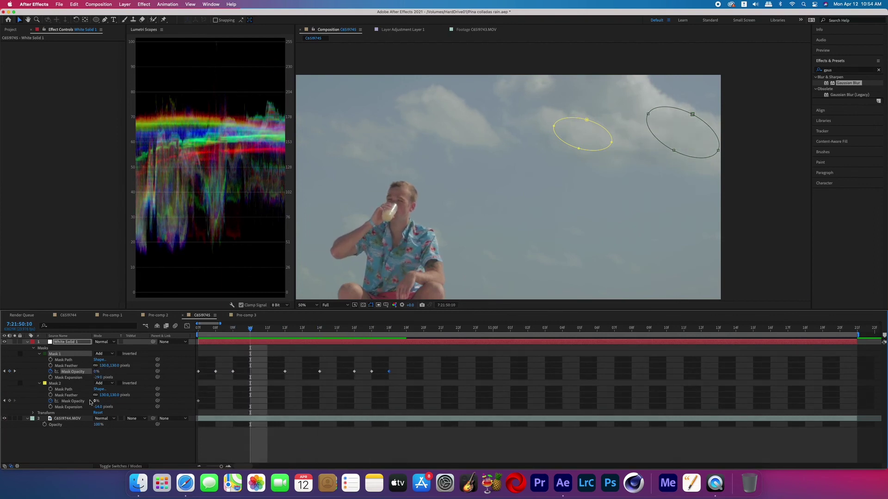
key("Return")
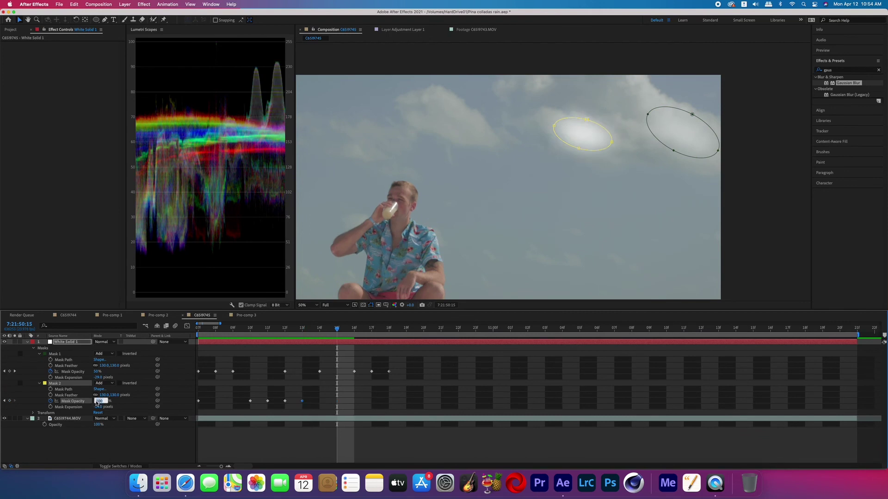